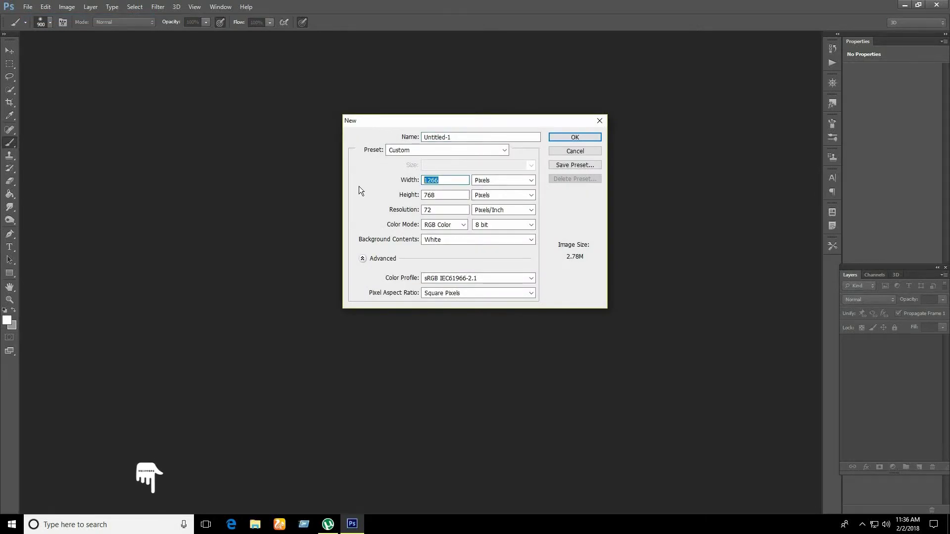
- Create a new document 1920 px wide, 1080 px high, at 72 ppi with white background contents
type("19")
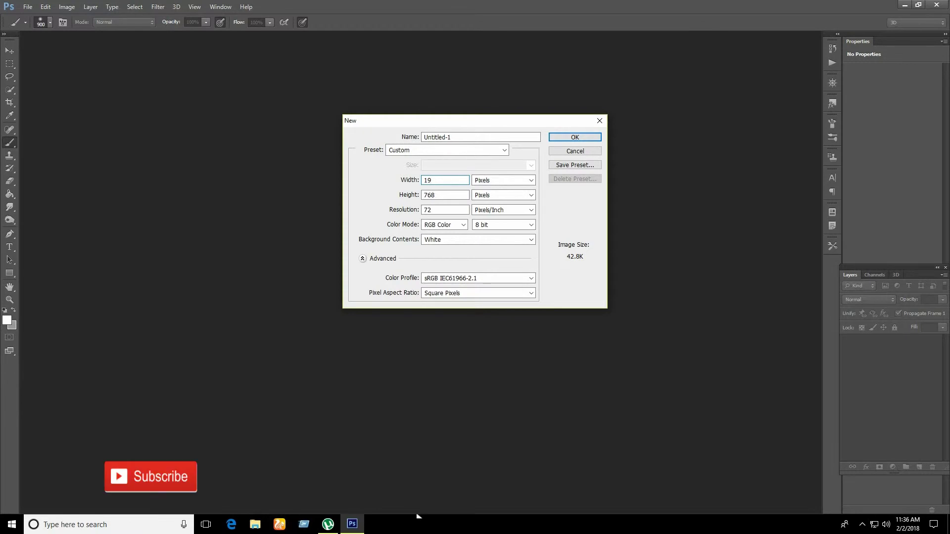
type("20")
key("Tab")
type("1080")
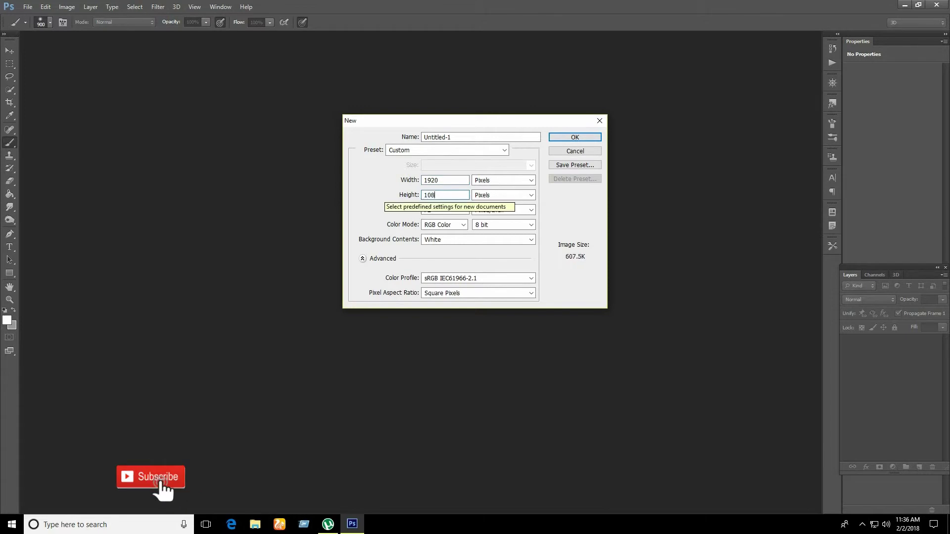
key("Tab")
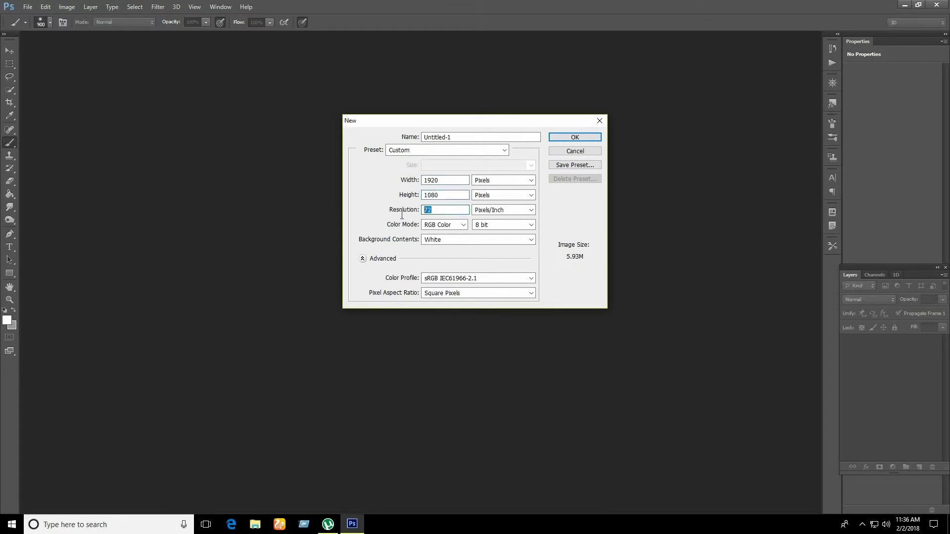
left_click(447, 240)
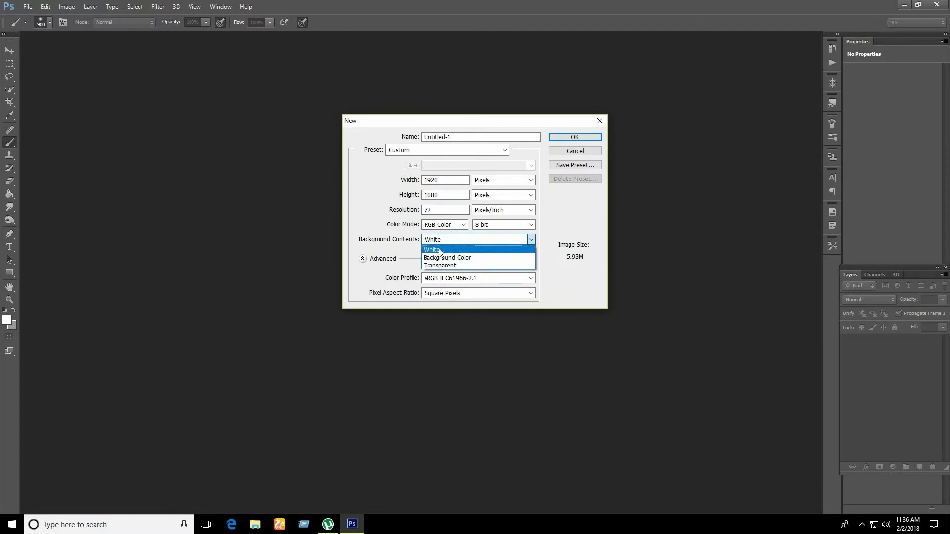
left_click(442, 250)
left_click_drag(448, 209, 403, 214)
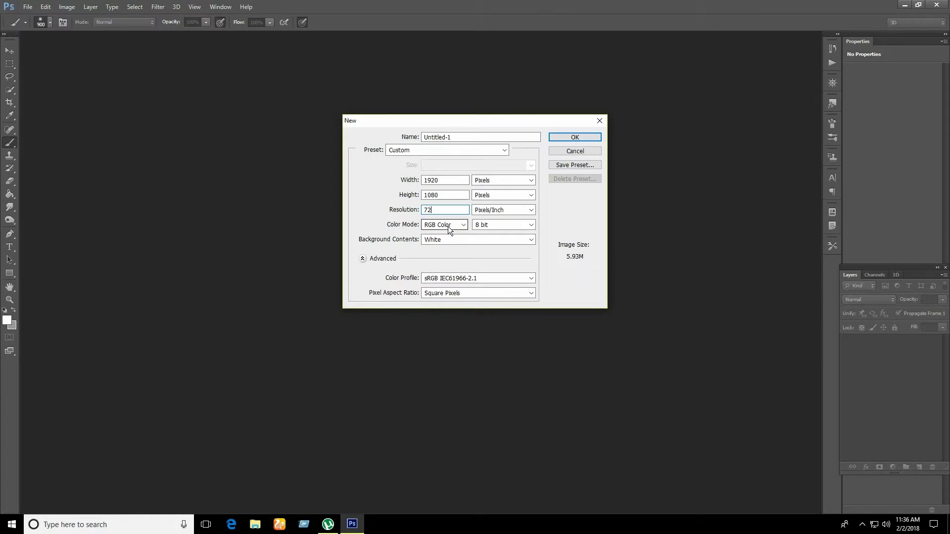
left_click(562, 137)
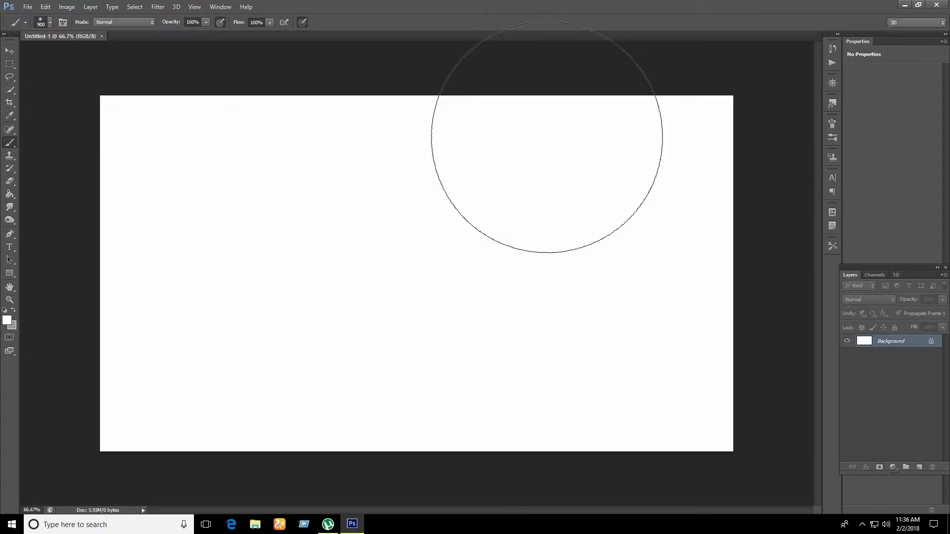
- With the Move tool active, convert the IMG_4463.JPG background into smart object Layer 0
left_click(10, 51)
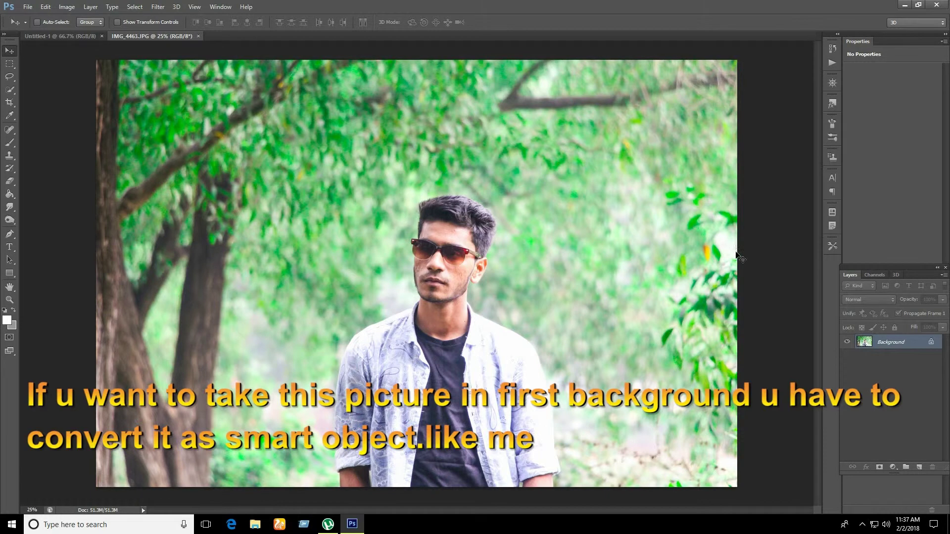
left_click(944, 276)
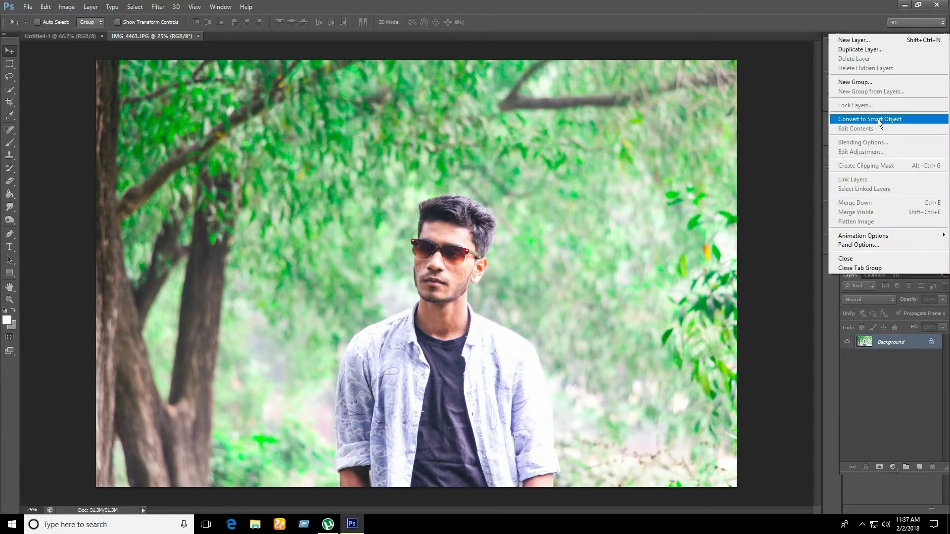
left_click(864, 120)
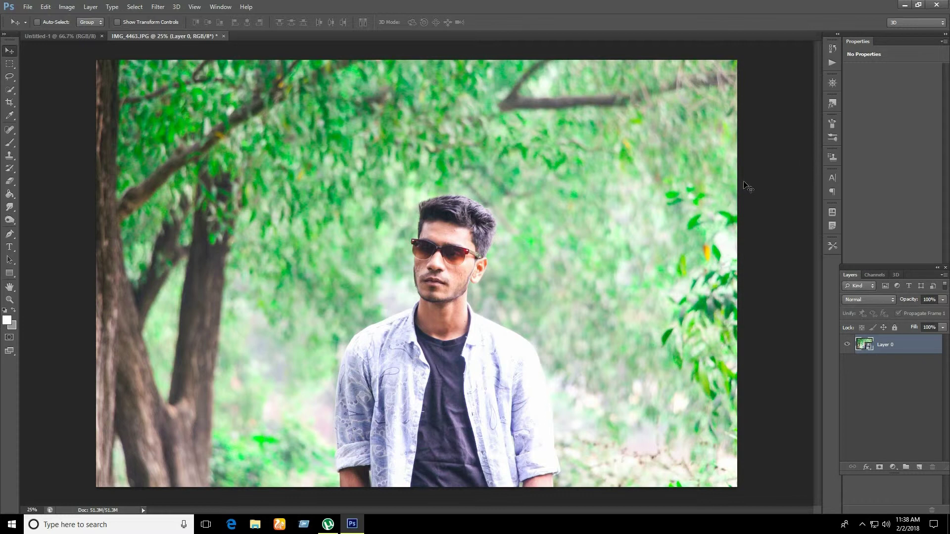
- Drag the photo into Untitled-1 as Layer 1, then scale it down proportionally and centre it
mouse_move(608, 215)
left_mouse_down()
mouse_move(67, 33)
mouse_move(352, 204)
left_mouse_up()
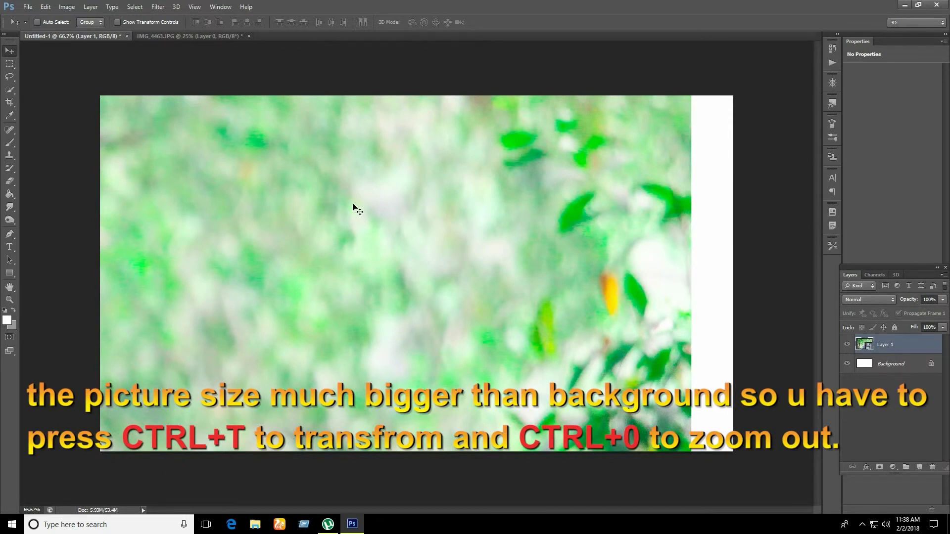
key("ctrl+t")
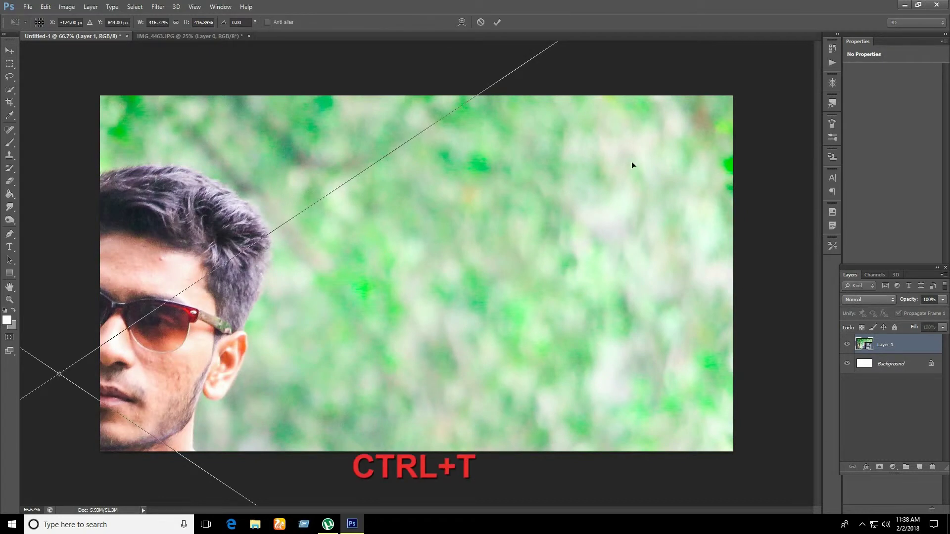
key("ctrl+0")
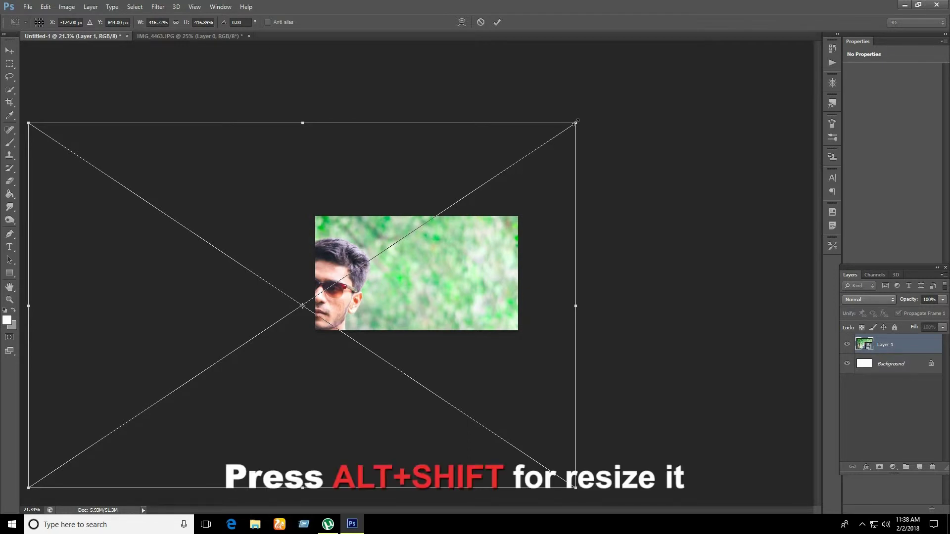
left_click_drag(576, 122, 383, 252)
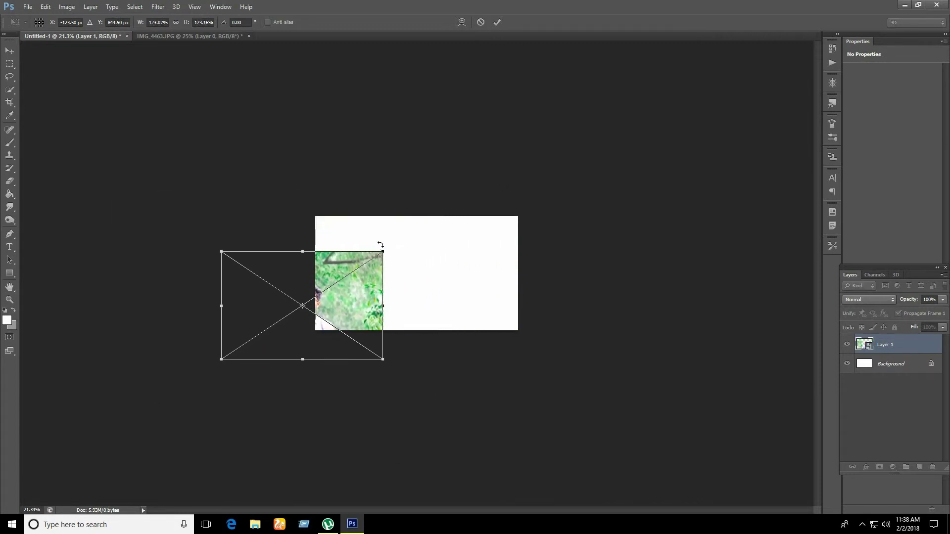
left_click_drag(339, 293, 456, 256)
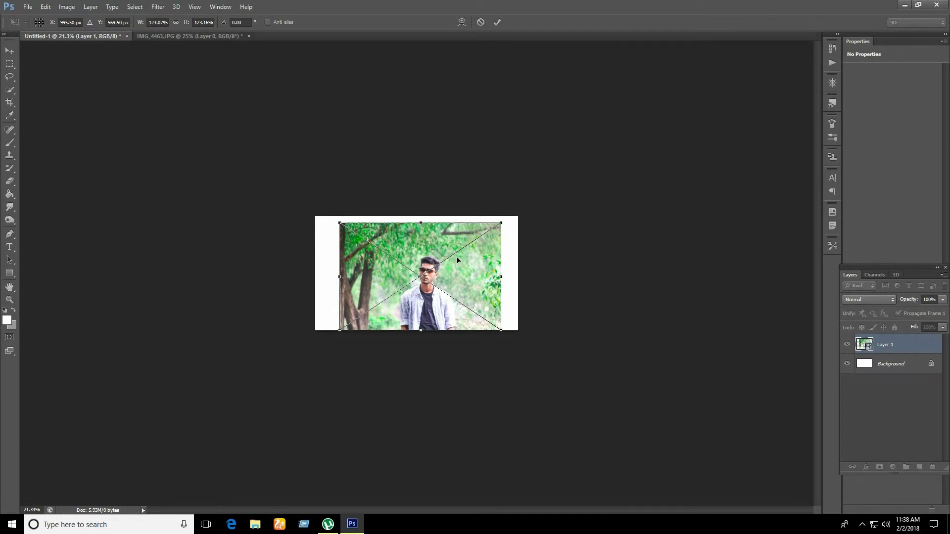
- Stretch the photo's top and right edges out to the canvas edges
key("ctrl+0")
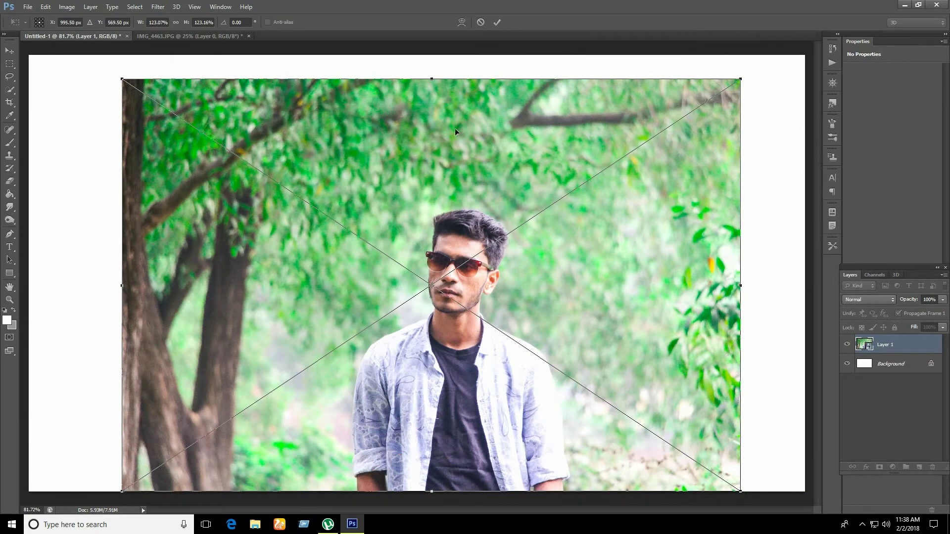
left_click_drag(434, 80, 434, 56)
mouse_move(745, 274)
left_mouse_down()
mouse_move(808, 266)
mouse_move(804, 274)
left_mouse_up()
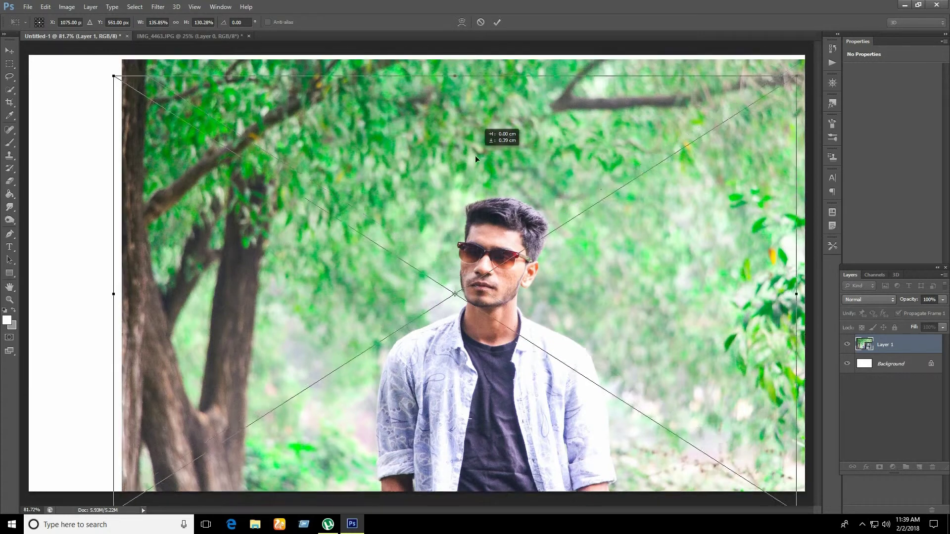
left_click_drag(474, 155, 482, 134)
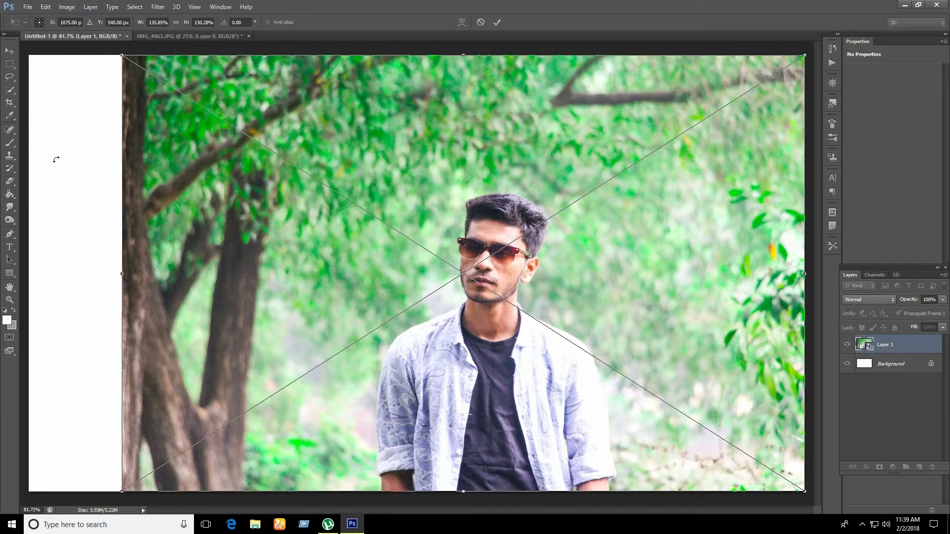
- Commit the photo transform and crop the white strip off the canvas's left side
left_click(9, 102)
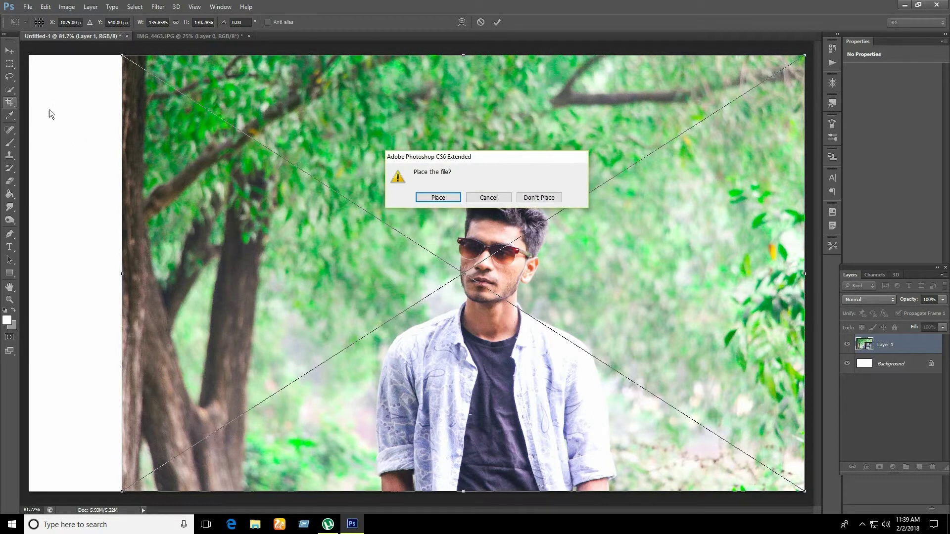
left_click(449, 196)
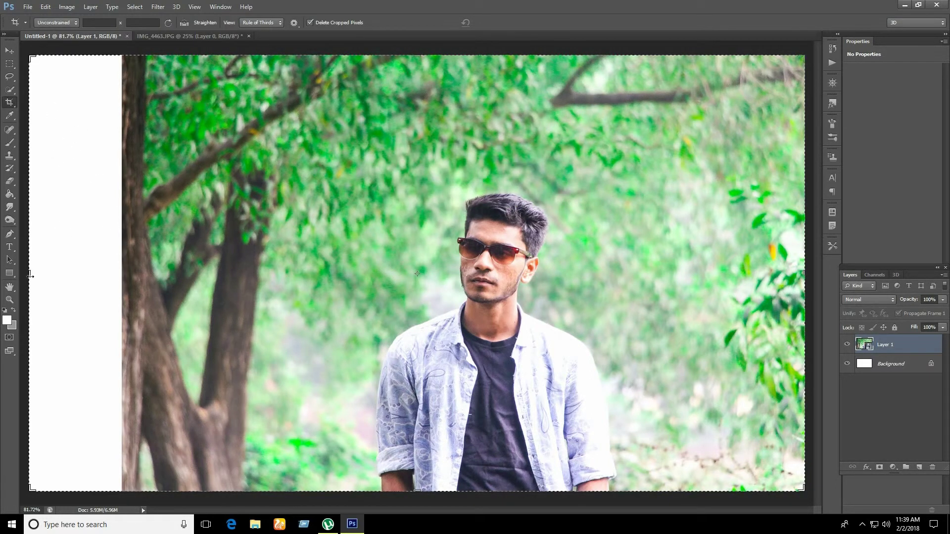
left_click_drag(31, 275, 122, 275)
left_click(497, 23)
left_click(9, 52)
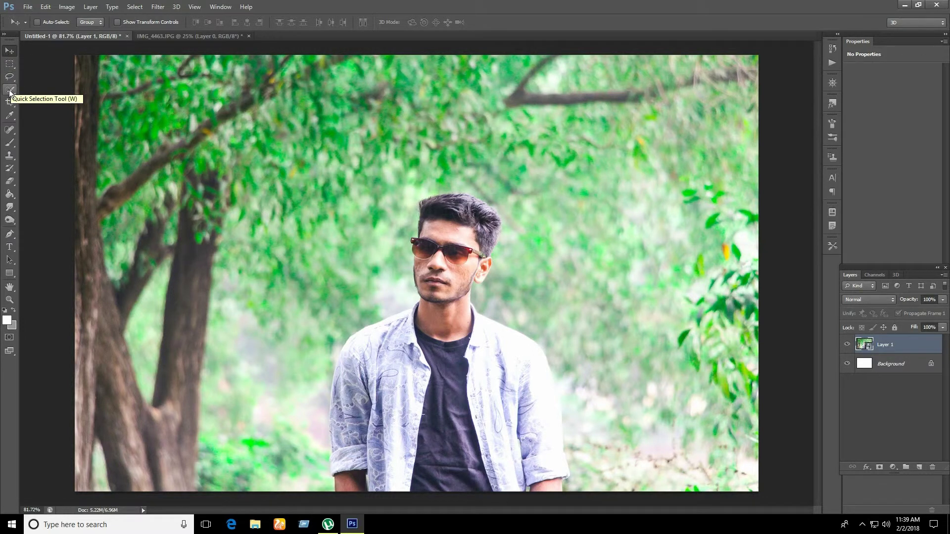
- Zoom in on the man's face
left_click(9, 300)
double_click(394, 300)
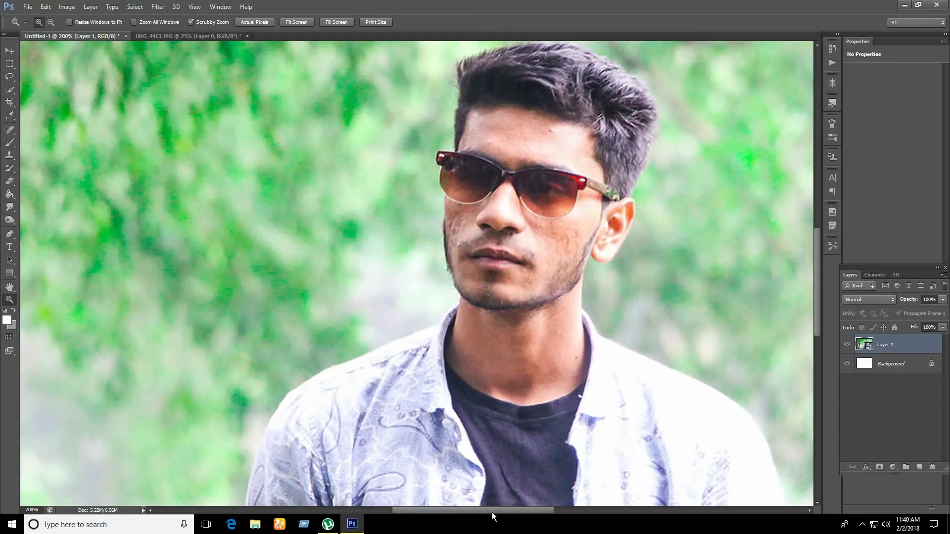
left_click_drag(492, 512, 622, 454)
left_click_drag(818, 292, 816, 277)
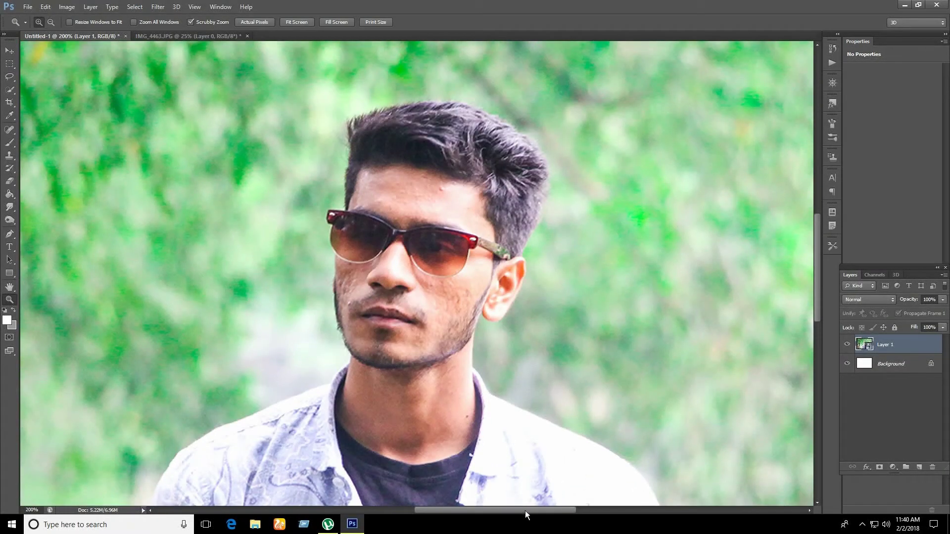
left_click_drag(524, 510, 539, 509)
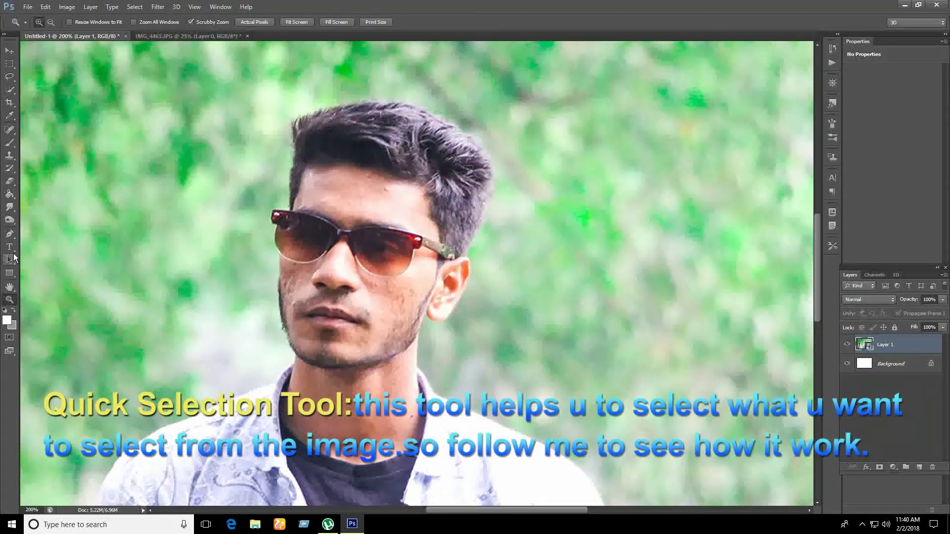
- Quick-select the man's hair, forehead and glasses, extending the selection down the neck to the collar
left_click(10, 90)
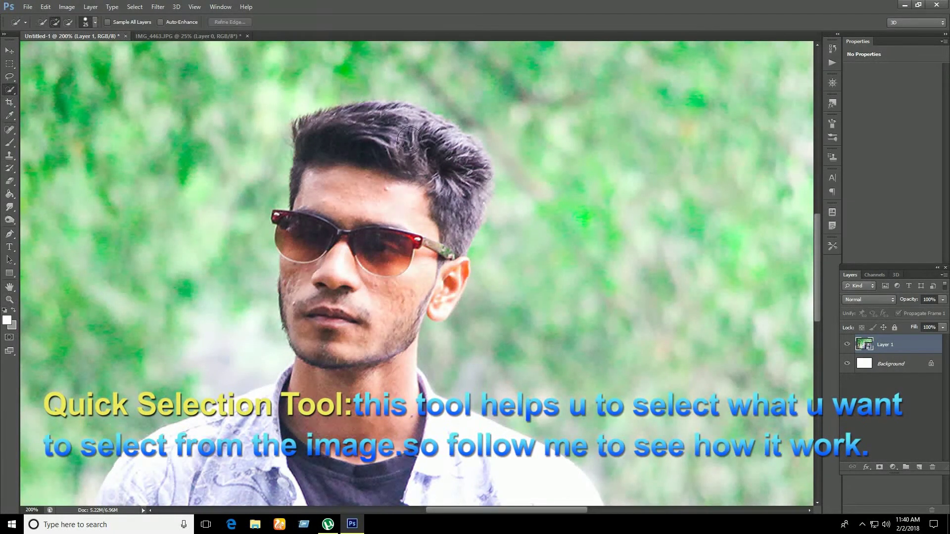
mouse_move(420, 132)
left_mouse_down()
mouse_move(309, 225)
mouse_move(363, 377)
mouse_move(467, 118)
mouse_move(499, 106)
mouse_move(467, 112)
mouse_move(502, 127)
mouse_move(452, 108)
left_mouse_up()
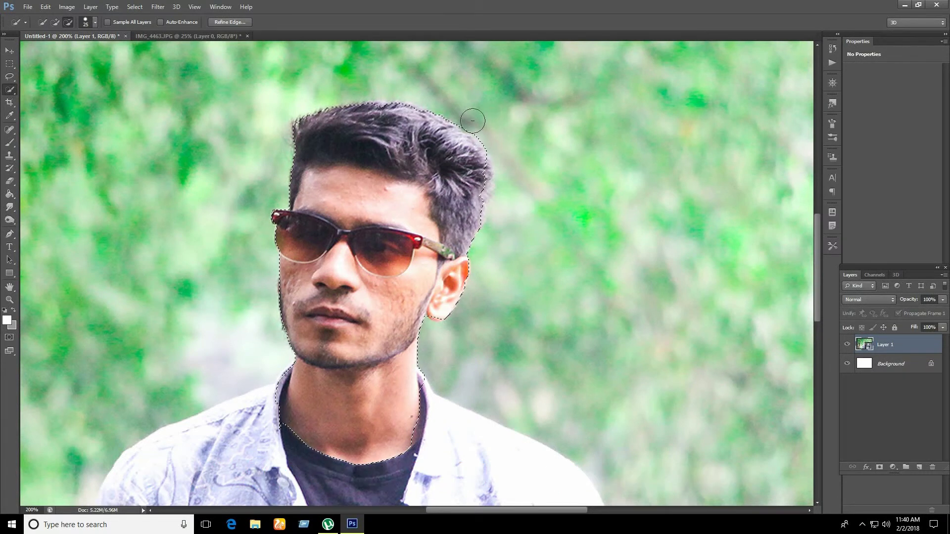
key("alt")
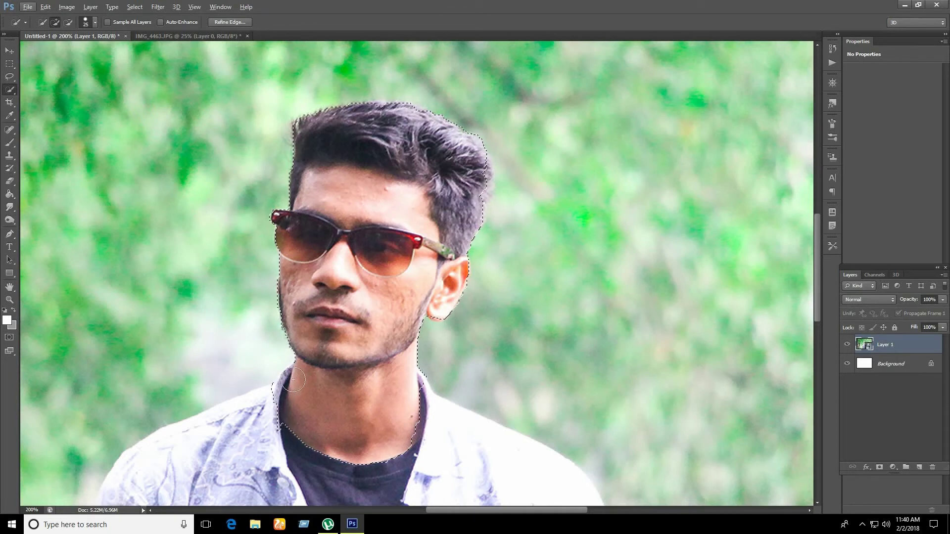
left_click(420, 397)
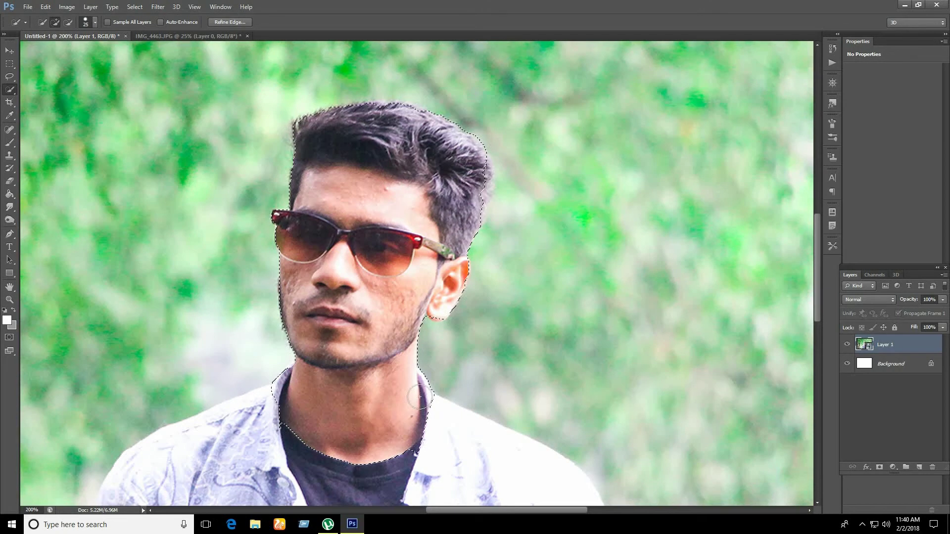
left_click_drag(418, 397, 414, 422)
left_click(417, 430)
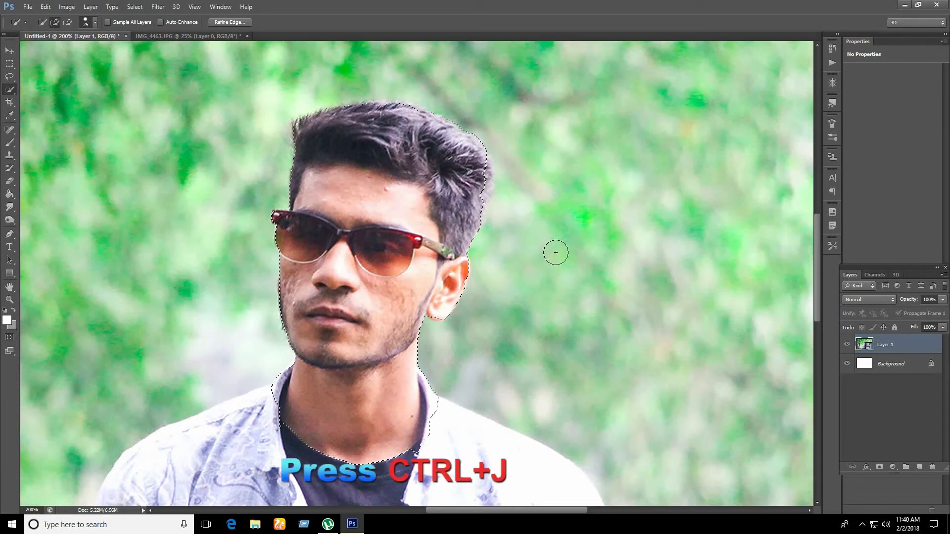
- Copy the selected head to new Layer 2 and preview the cut-out by toggling Layer 1's visibility
key("ctrl+j")
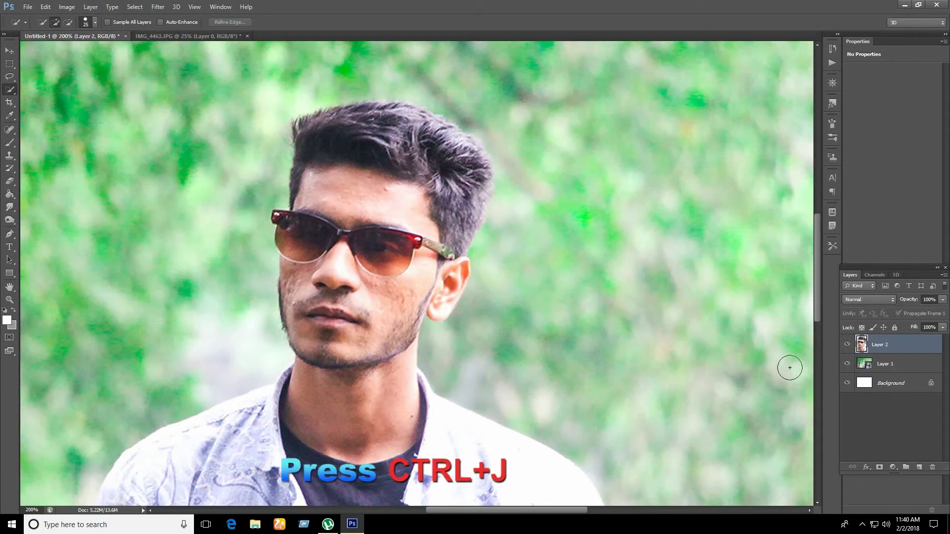
left_click(847, 364)
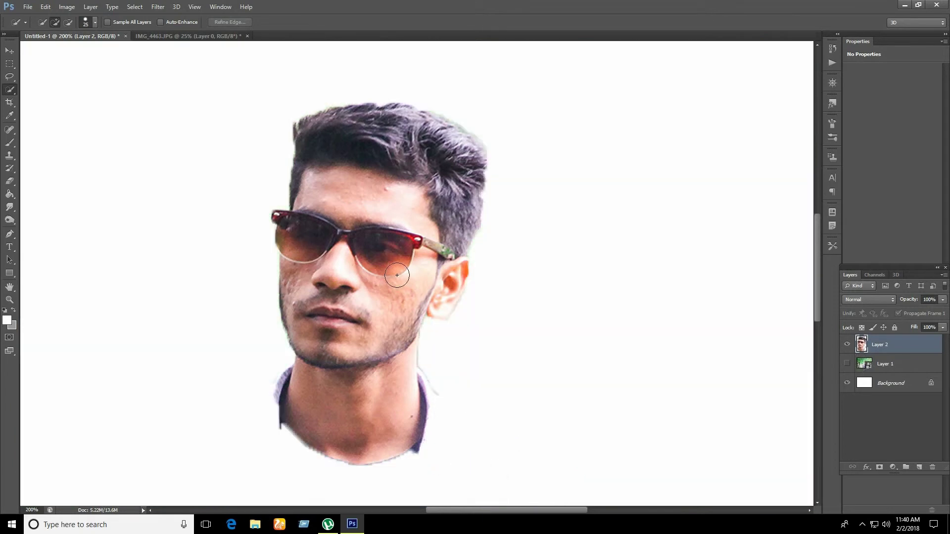
left_click(847, 363)
- Delete Layer 2 and fit the whole photo in the window
right_click(885, 344)
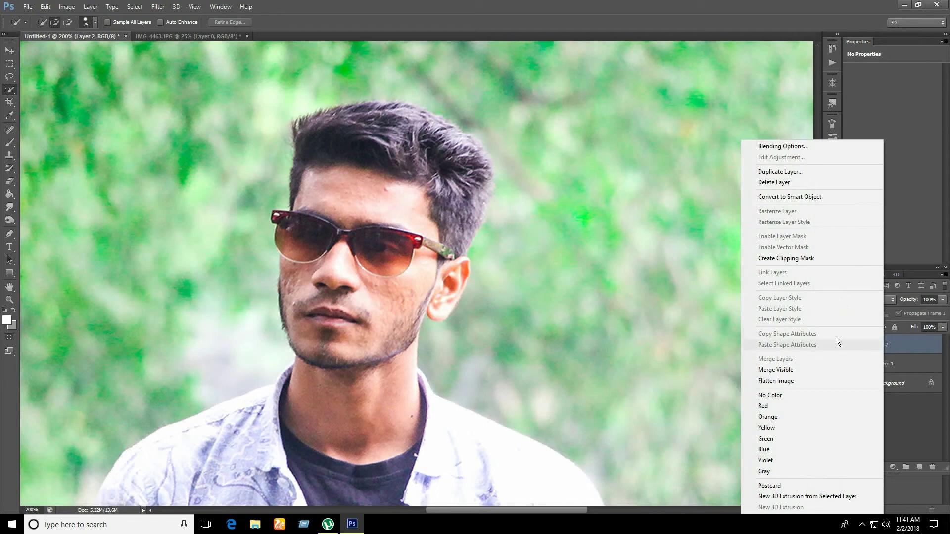
left_click(803, 182)
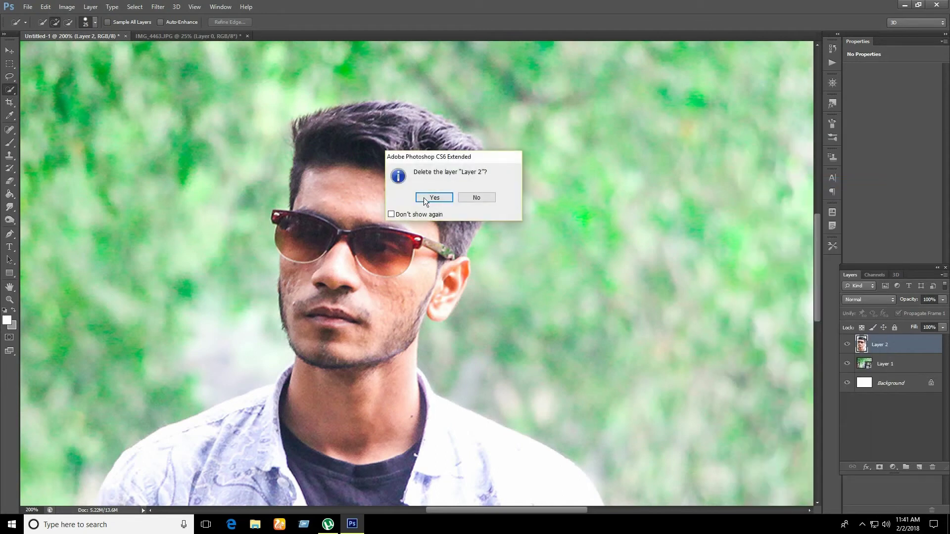
left_click(423, 197)
key("ctrl+0")
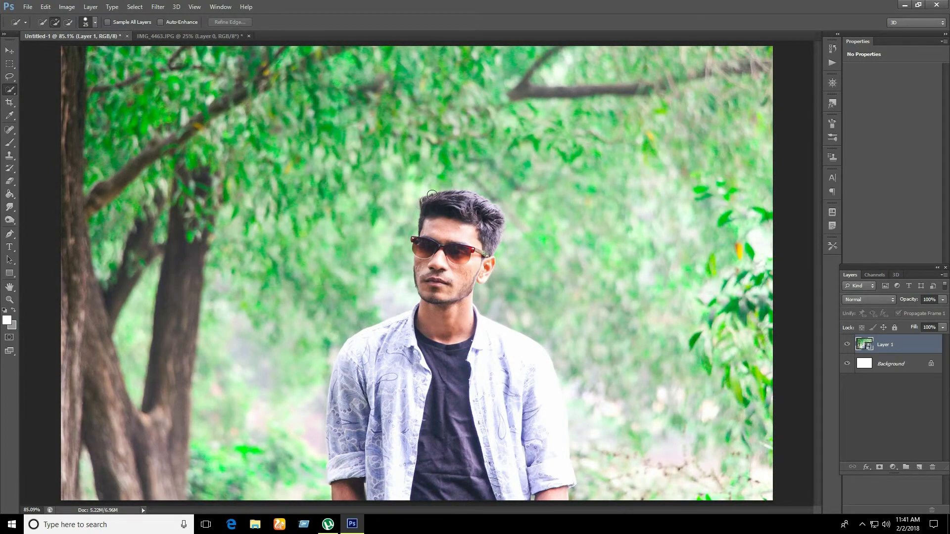
- Zoom in on the man's face and ear
left_click(9, 299)
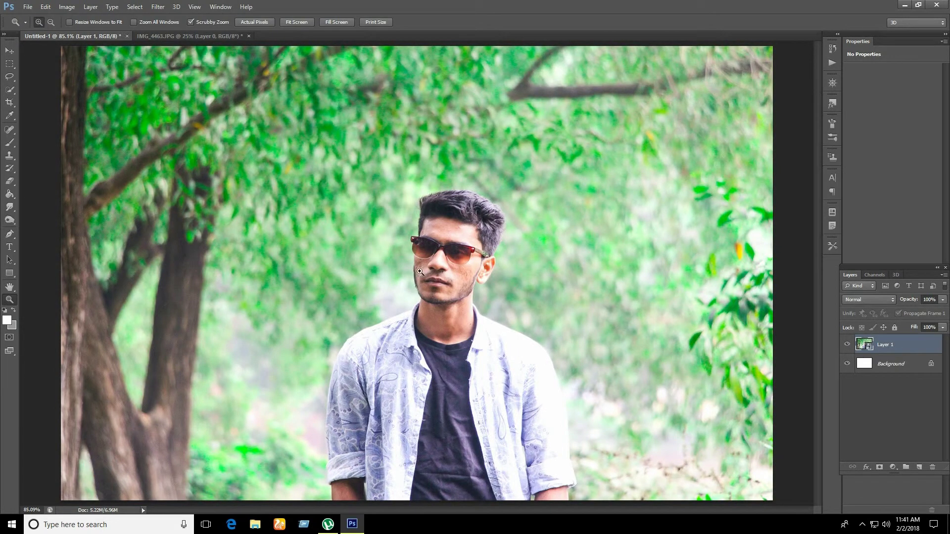
left_click(420, 272)
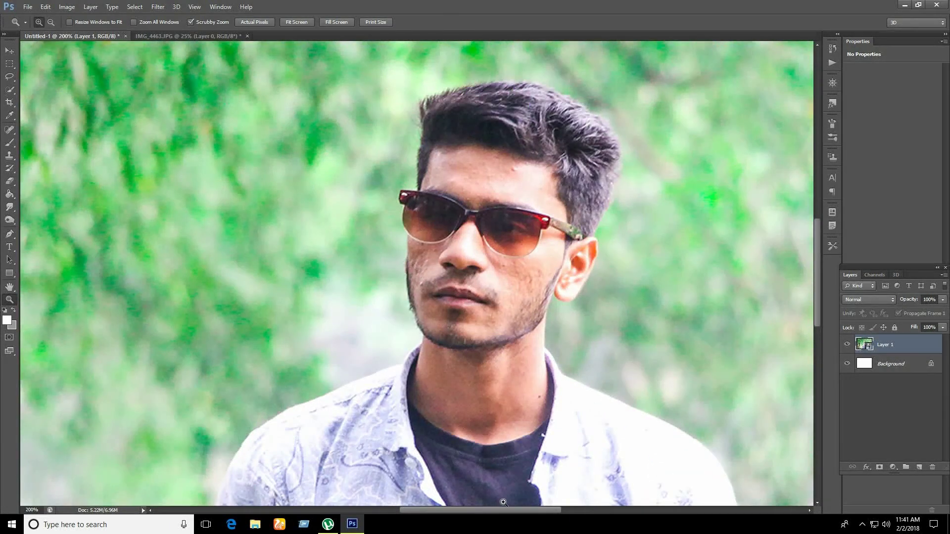
left_click_drag(497, 509, 512, 510)
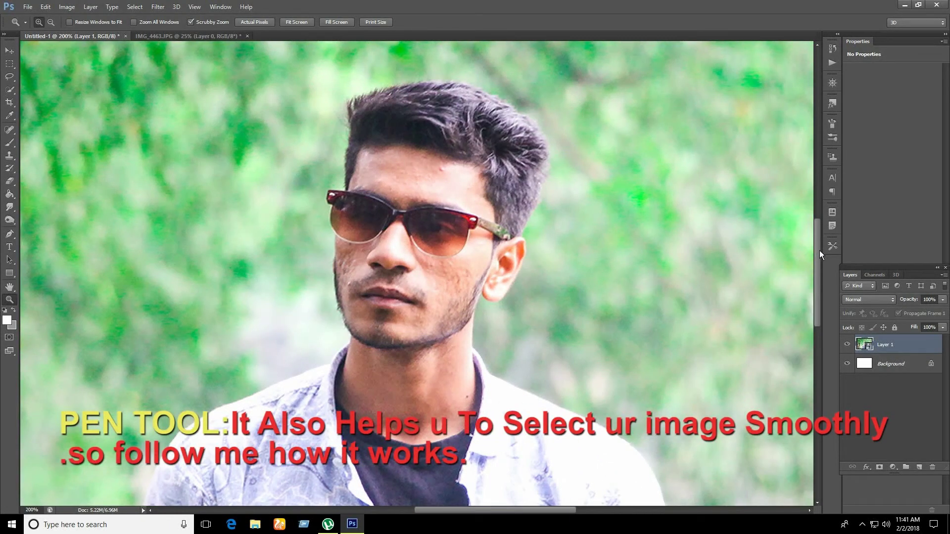
left_click_drag(820, 251, 818, 242)
- Start a Pen path on the jaw and trace it along the ear's lower edge to the back
left_click(14, 236)
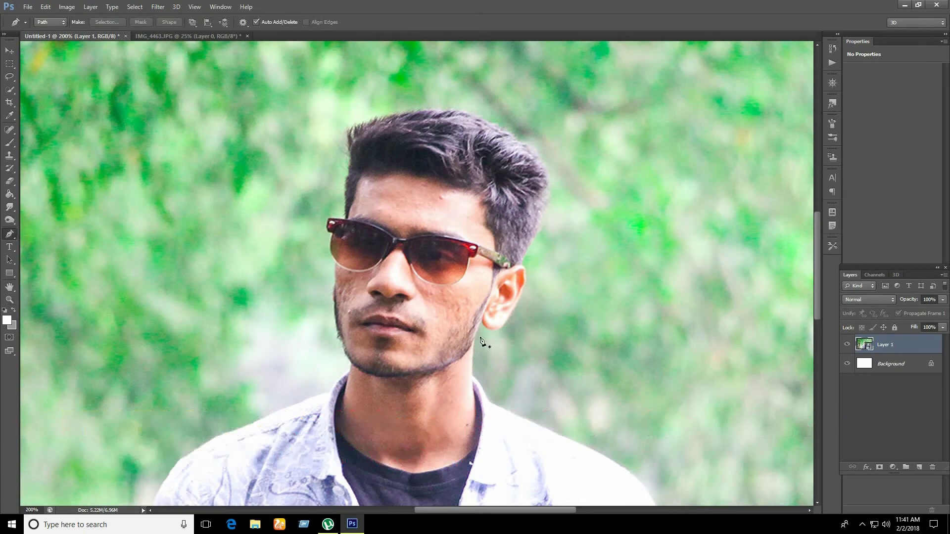
left_click(472, 377)
left_click_drag(482, 329, 480, 314)
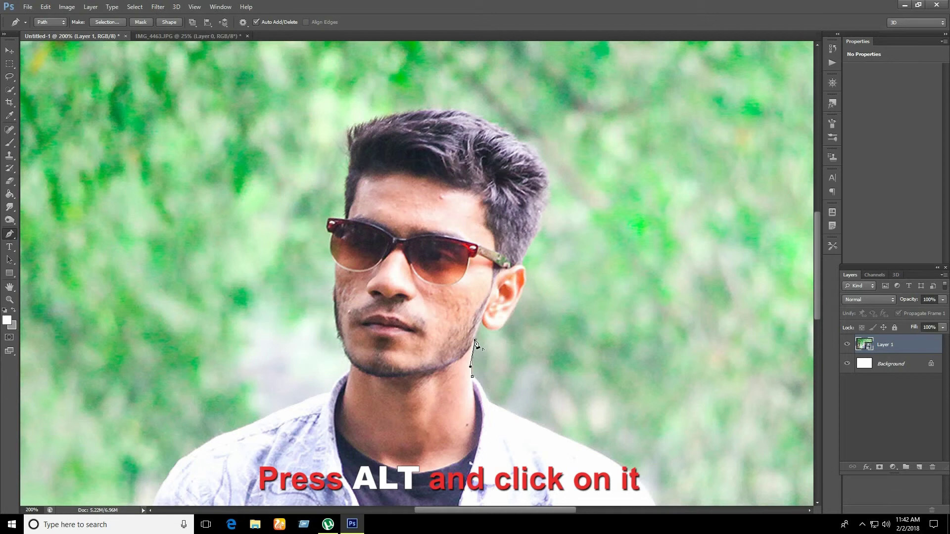
left_click(488, 313)
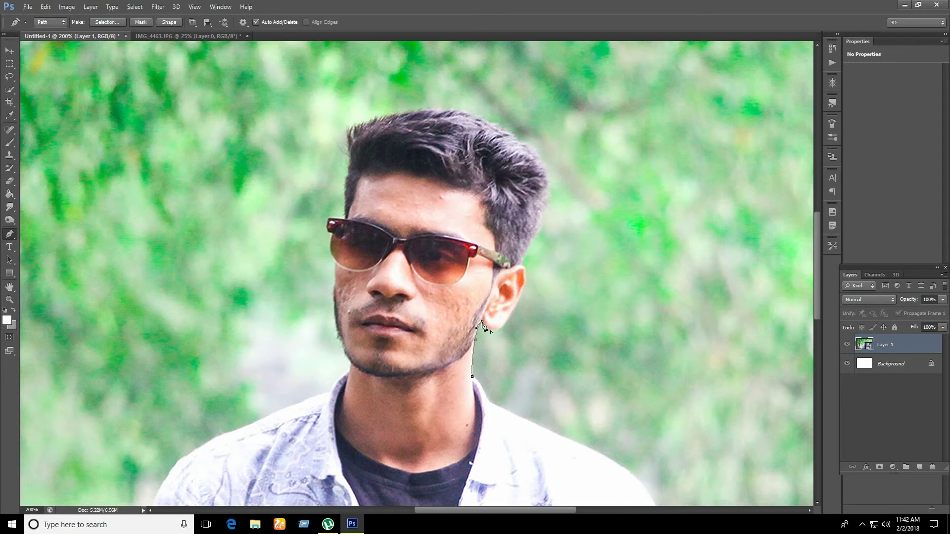
left_click(488, 328)
left_click(499, 327)
left_click(509, 314)
- Continue the ear path around the top of the ear and back down the jawline, then finish it
left_click(526, 272)
left_click(517, 266)
left_click(504, 271)
left_click(489, 291)
left_click(484, 299)
left_click(470, 368)
left_click_drag(472, 376, 475, 381)
key("Escape")
- Convert the ear path into a selection with Make Selection
right_click(503, 296)
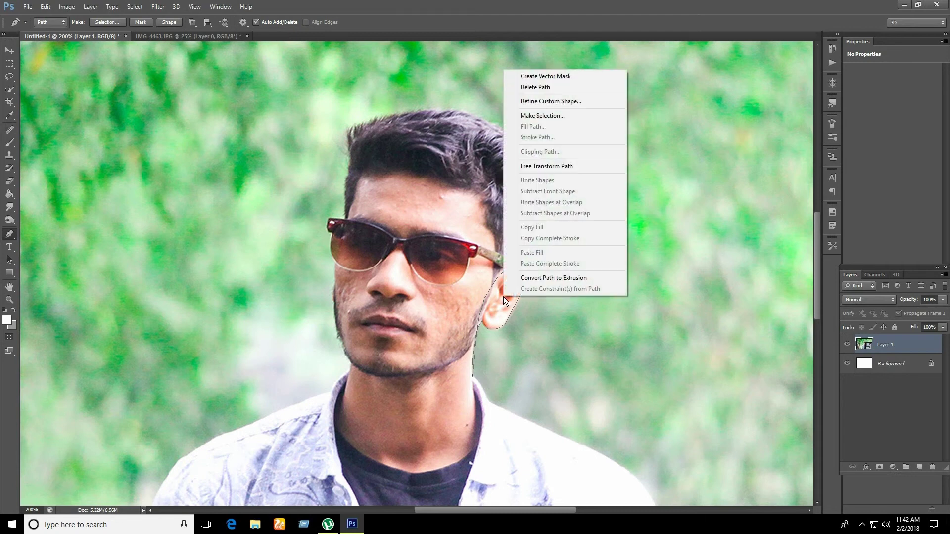
left_click(548, 115)
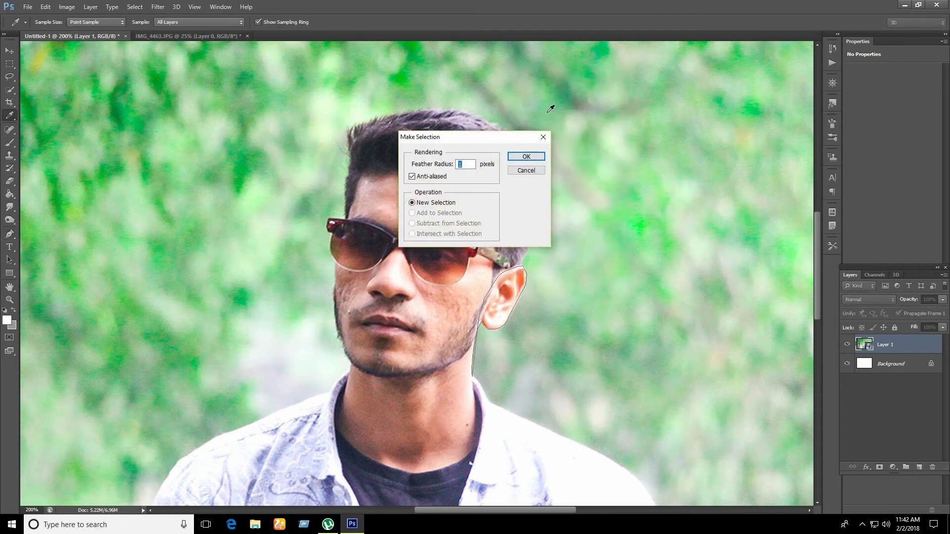
left_click(522, 157)
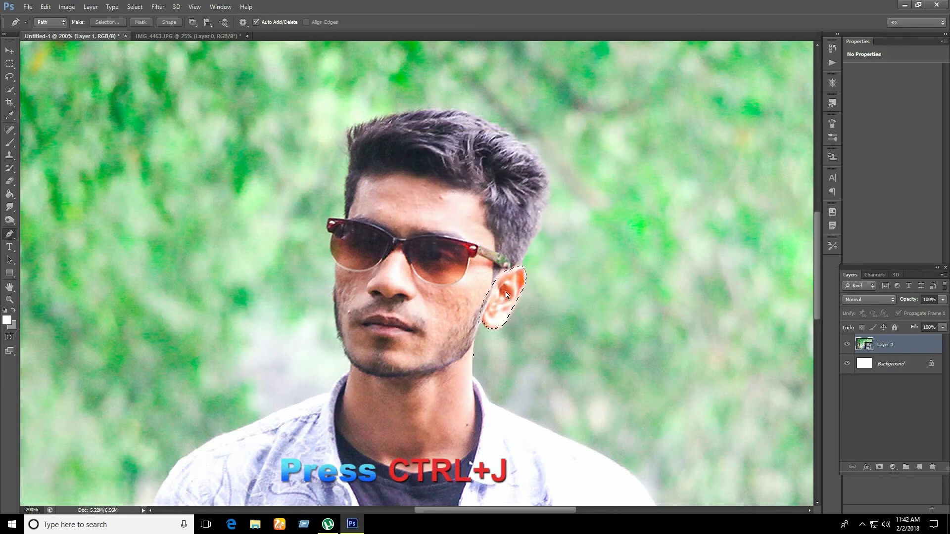
- Copy the ear to a new layer, undo the copy, and fit the photo in the window
key("ctrl+j")
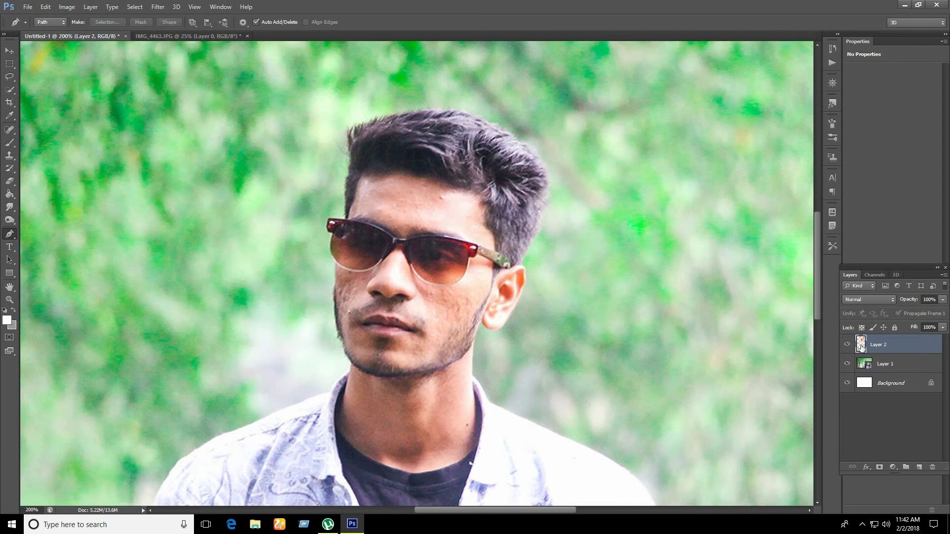
left_click_drag(862, 348, 862, 349)
key("ctrl+z")
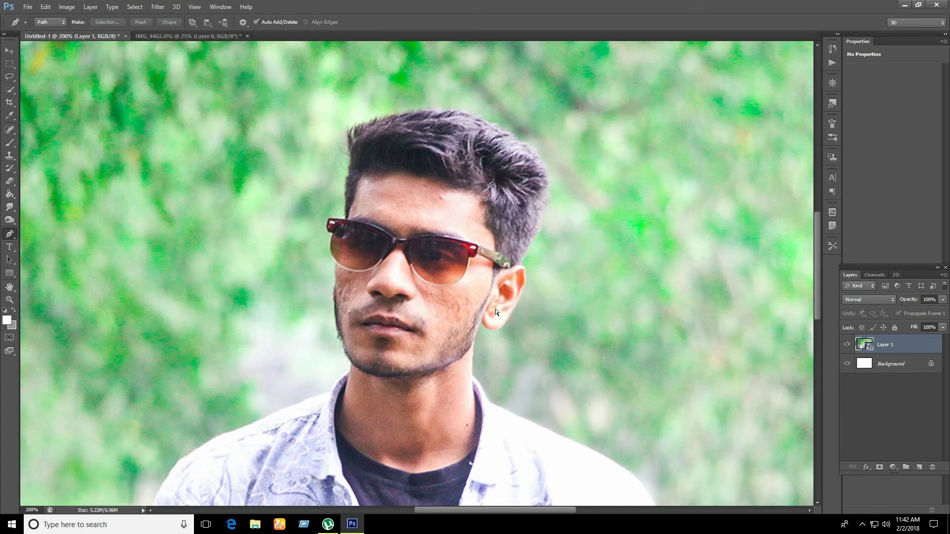
key("ctrl+0")
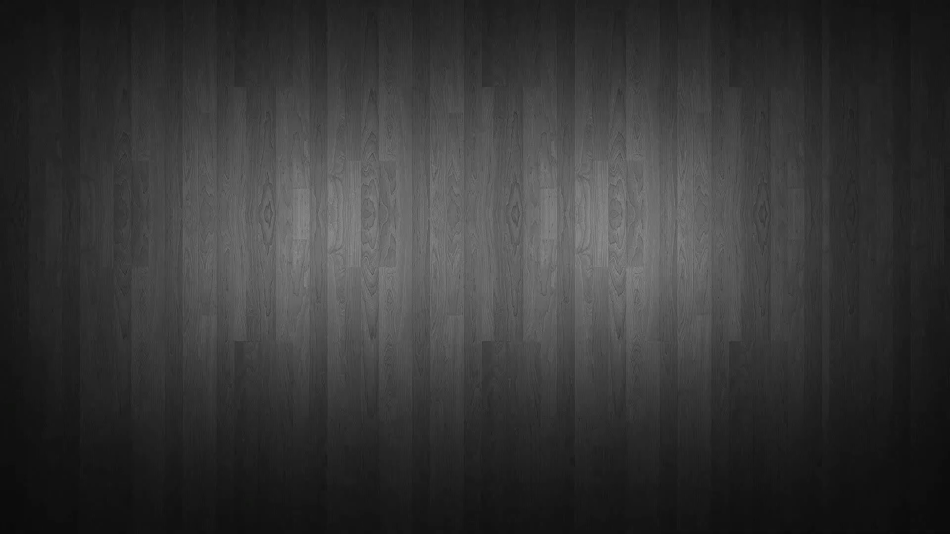